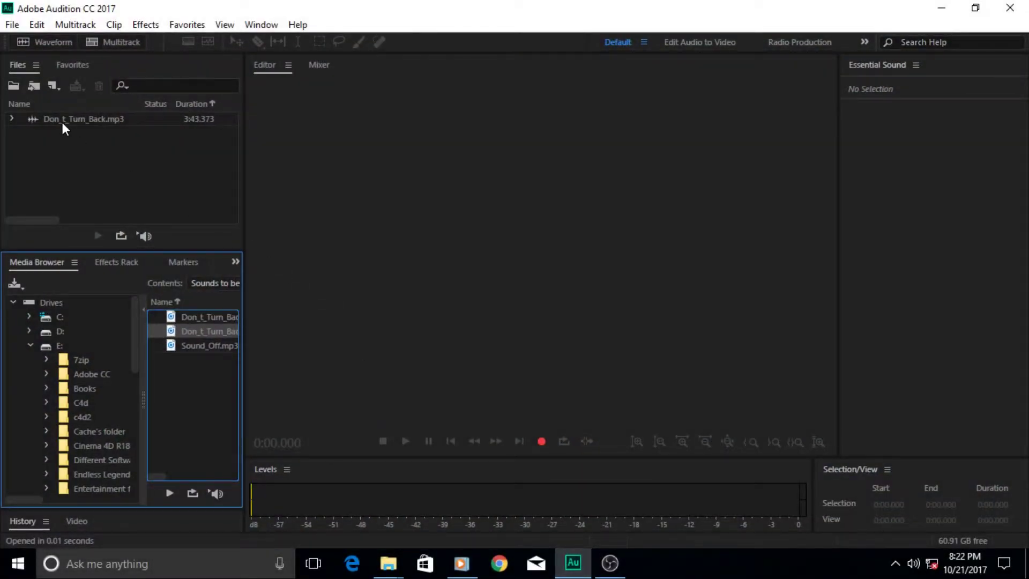
- Drag Don_t_Turn_Back.mp3 into the Editor to display its 3:43 stereo waveform
drag(62, 122, 422, 223)
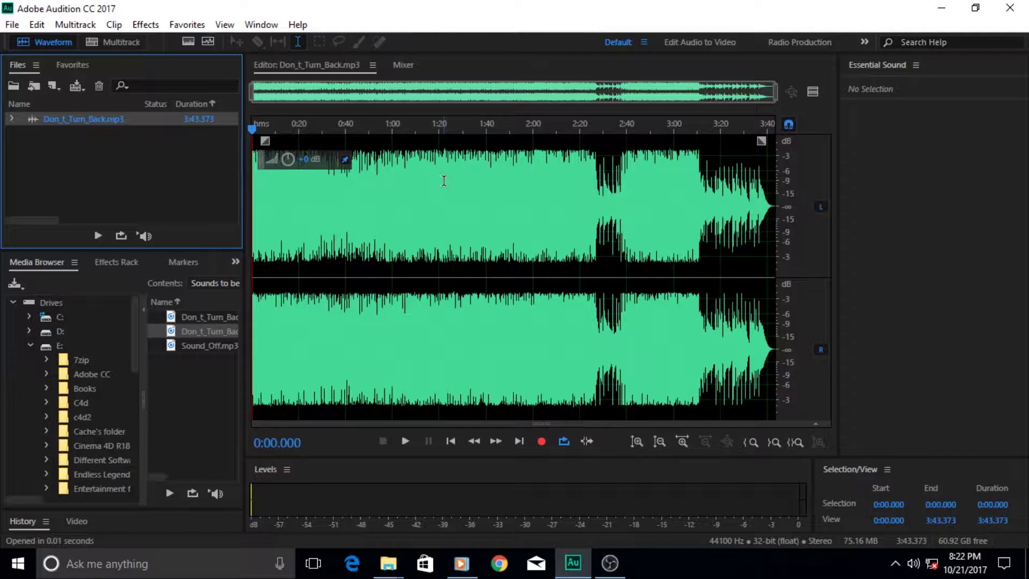
- Move the floating gain control aside and stretch the Fade In handle to about 0:20
drag(326, 160, 530, 147)
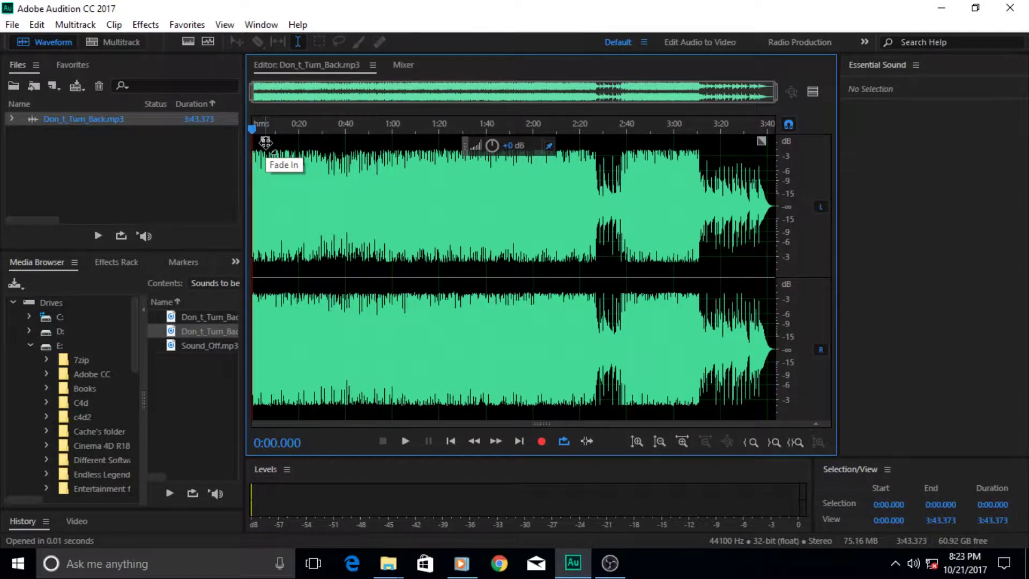
drag(265, 142, 331, 142)
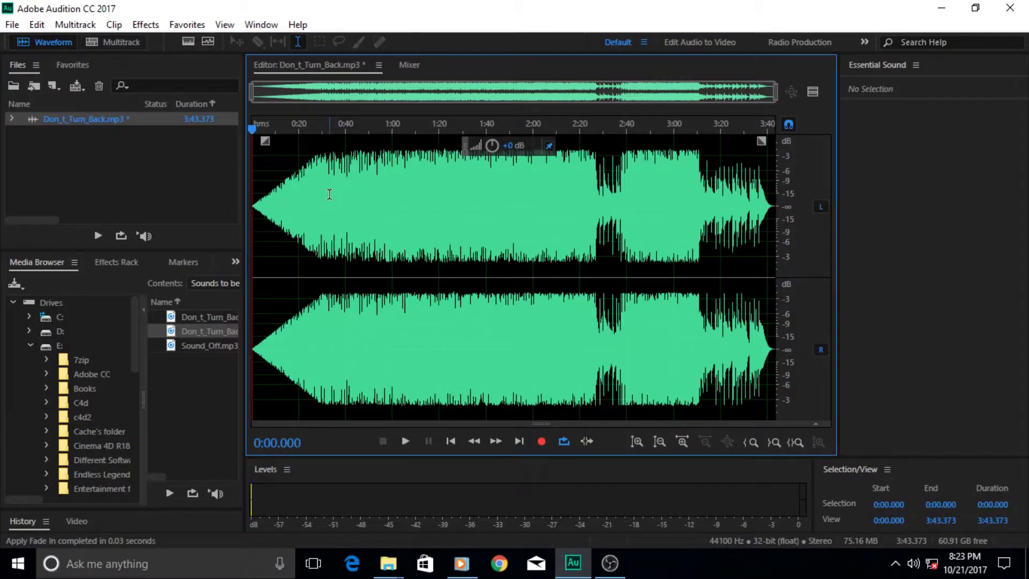
mouse_move(265, 140)
mouse_down()
mouse_move(346, 138)
mouse_move(355, 170)
mouse_move(309, 157)
mouse_up()
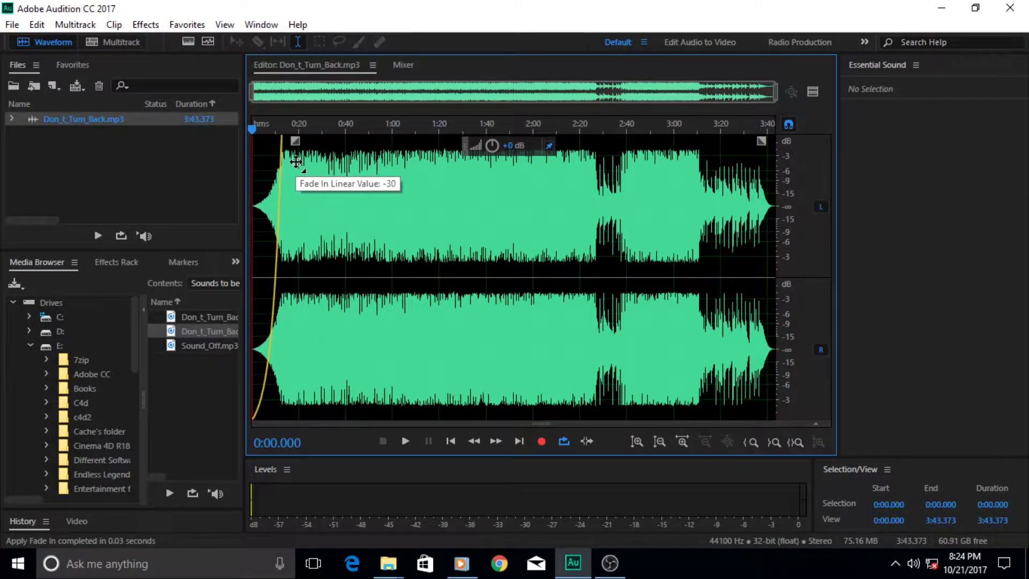
drag(309, 157, 292, 158)
click(405, 441)
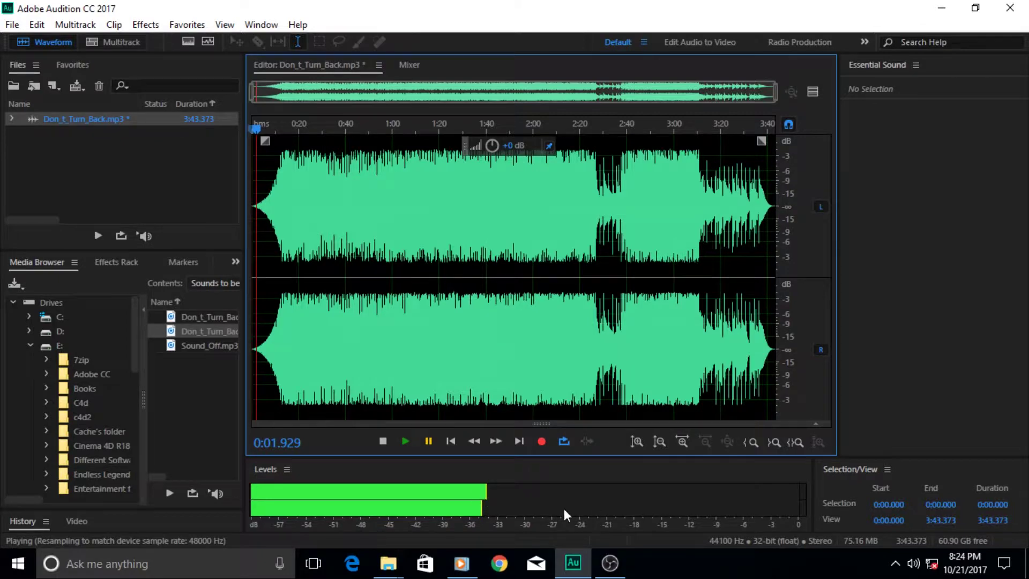
click(428, 440)
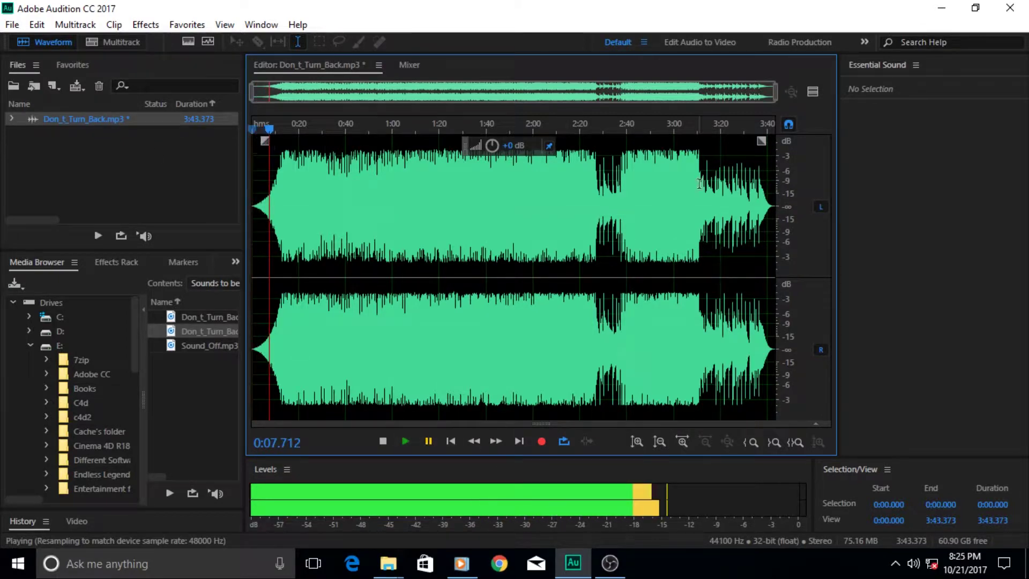
drag(700, 184, 775, 184)
key(Delete)
drag(762, 141, 747, 177)
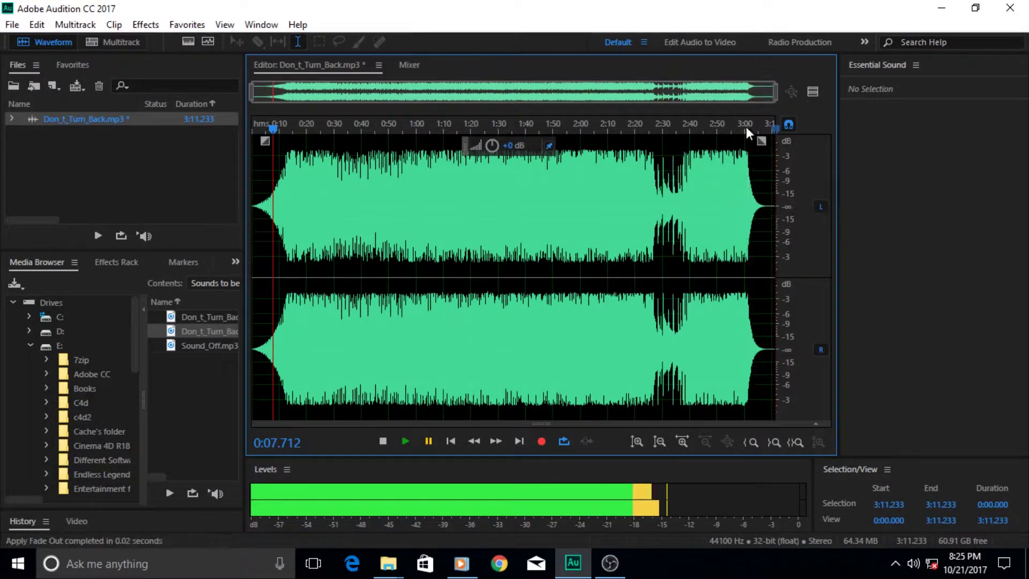
click(746, 126)
click(405, 441)
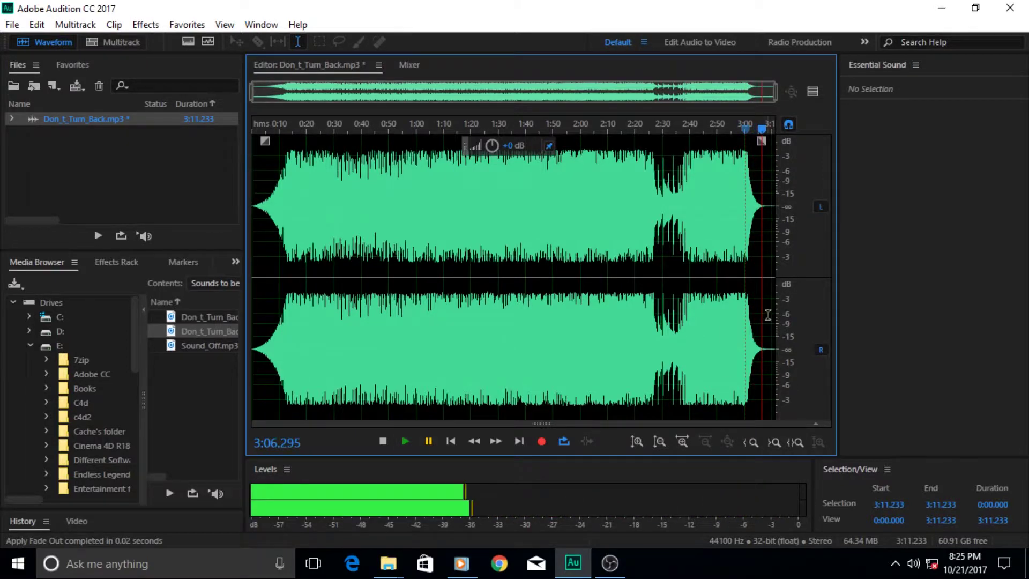
key(ctrl+z)
key(ctrl+z)
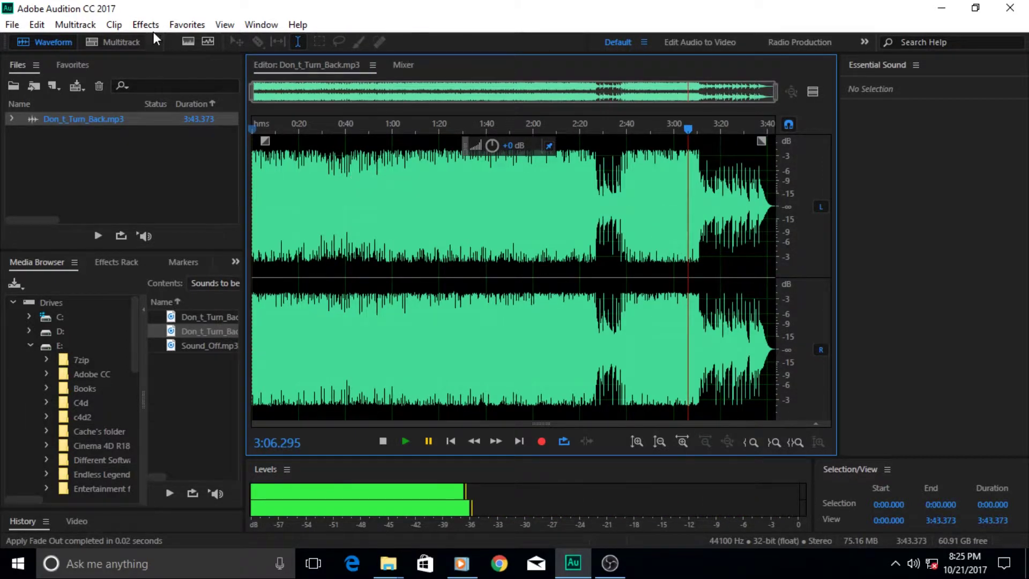
click(146, 24)
click(407, 272)
click(352, 240)
click(322, 256)
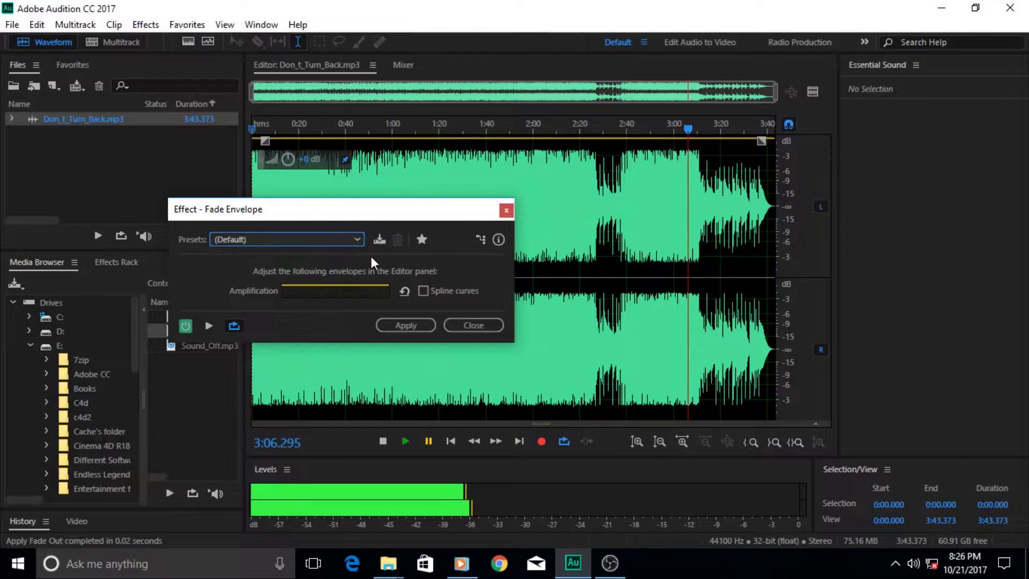
click(357, 239)
click(273, 274)
drag(322, 209, 98, 296)
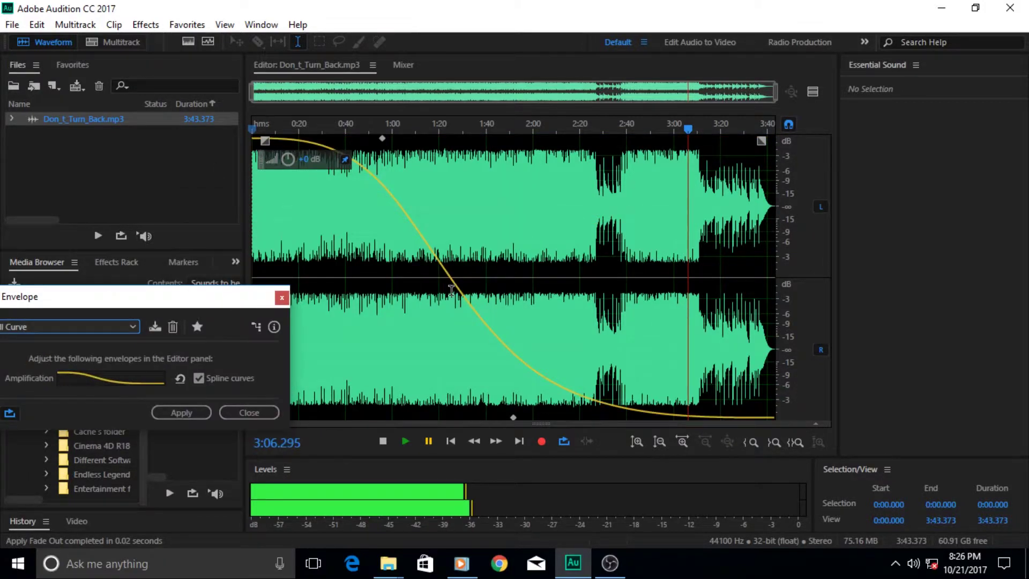
click(182, 413)
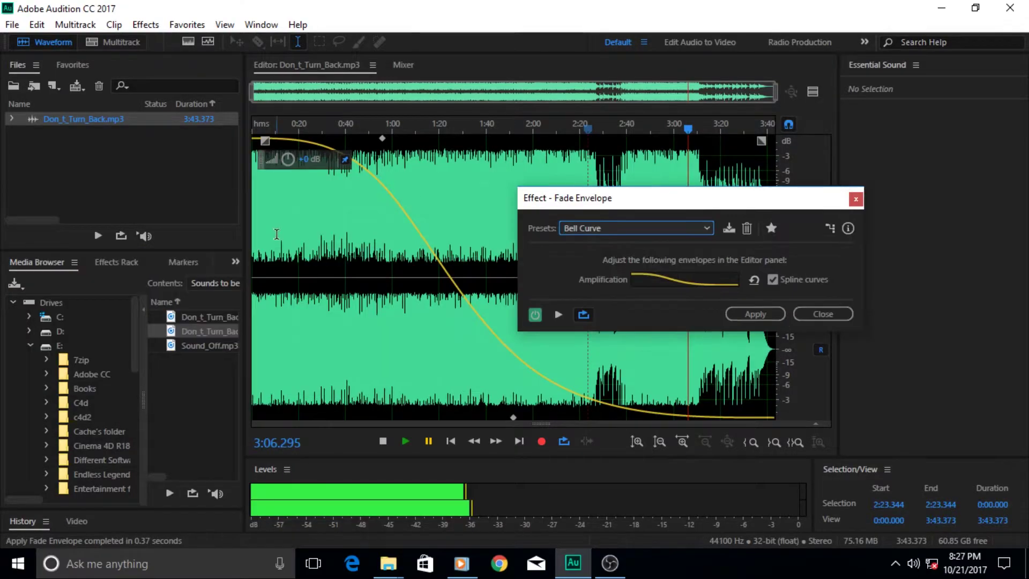
click(637, 228)
click(611, 393)
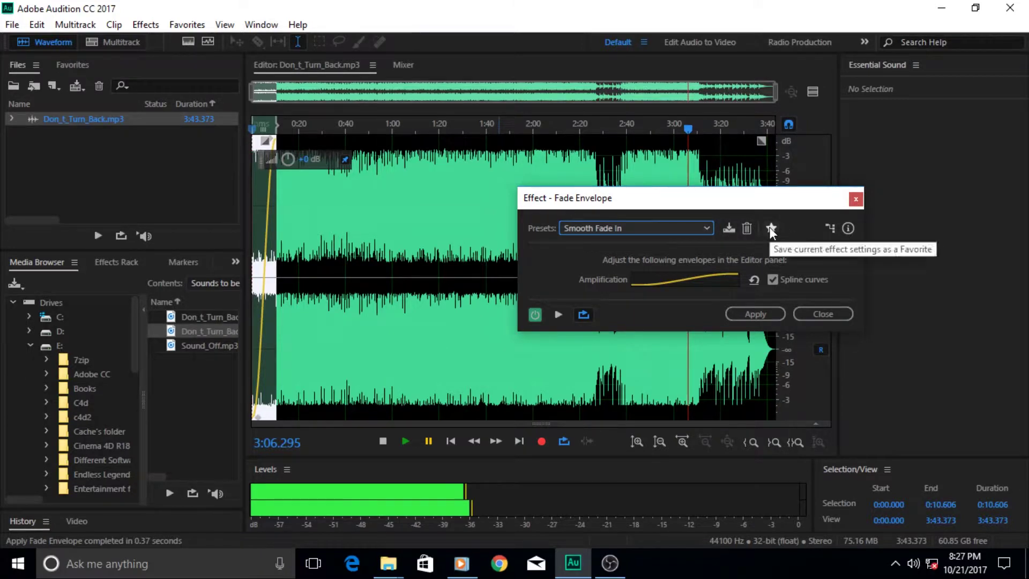
click(772, 280)
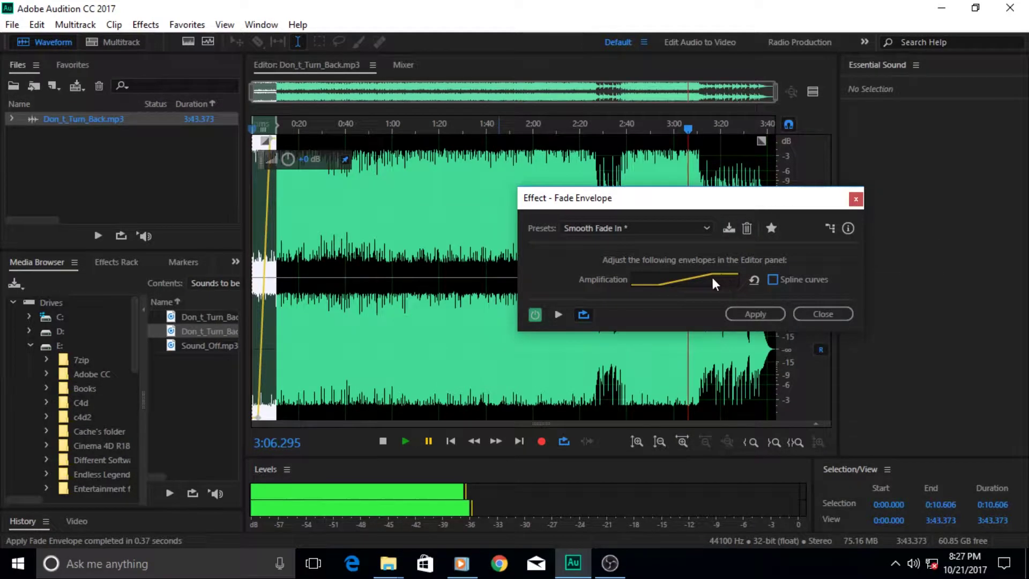
click(773, 279)
click(750, 313)
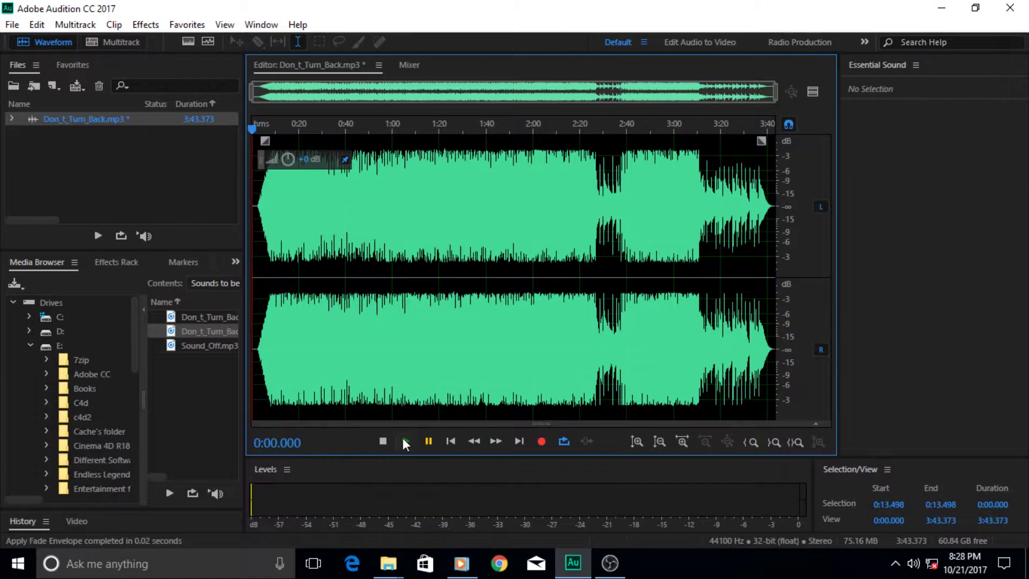
click(405, 441)
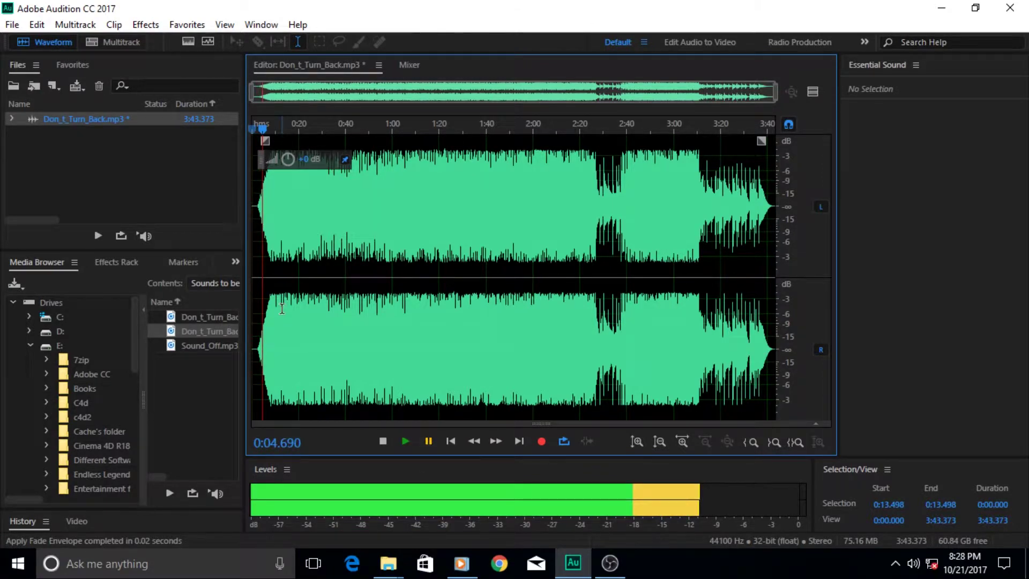
click(146, 25)
click(588, 326)
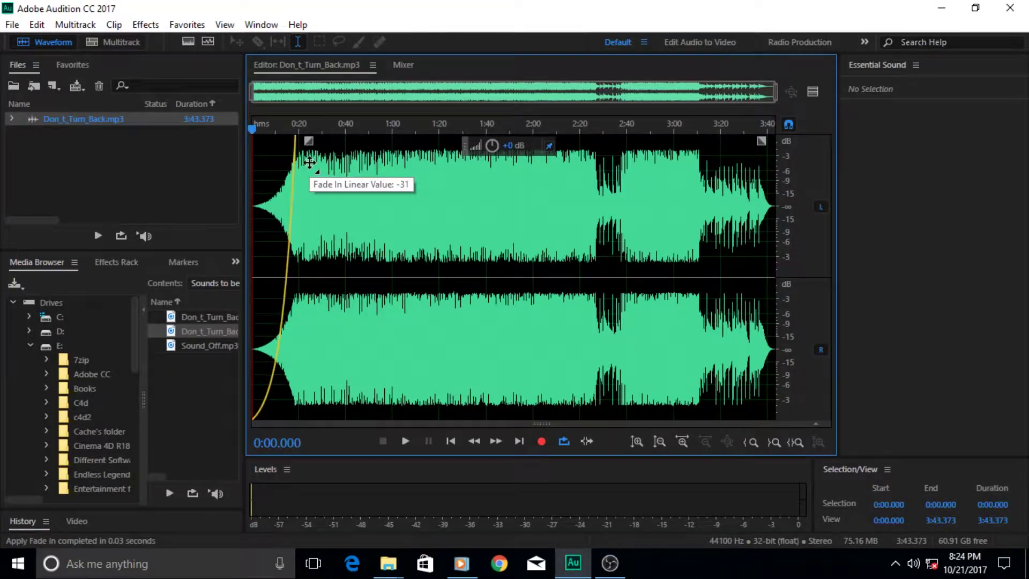
mouse_move(309, 163)
mouse_down()
mouse_move(285, 155)
mouse_move(296, 162)
mouse_up()
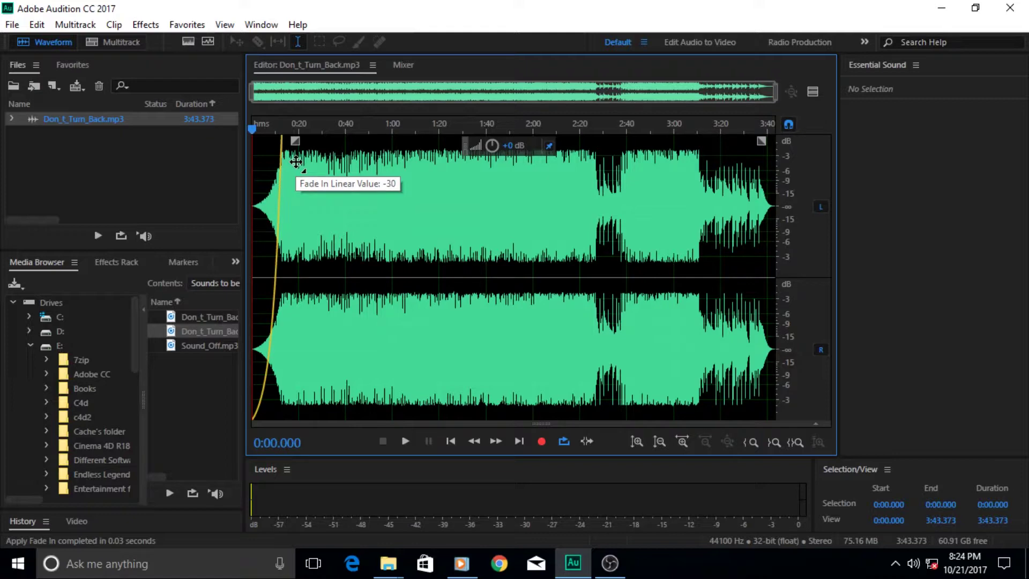
- Apply the fade-in and play the opening, pausing about 7.7 seconds in
drag(296, 161, 295, 162)
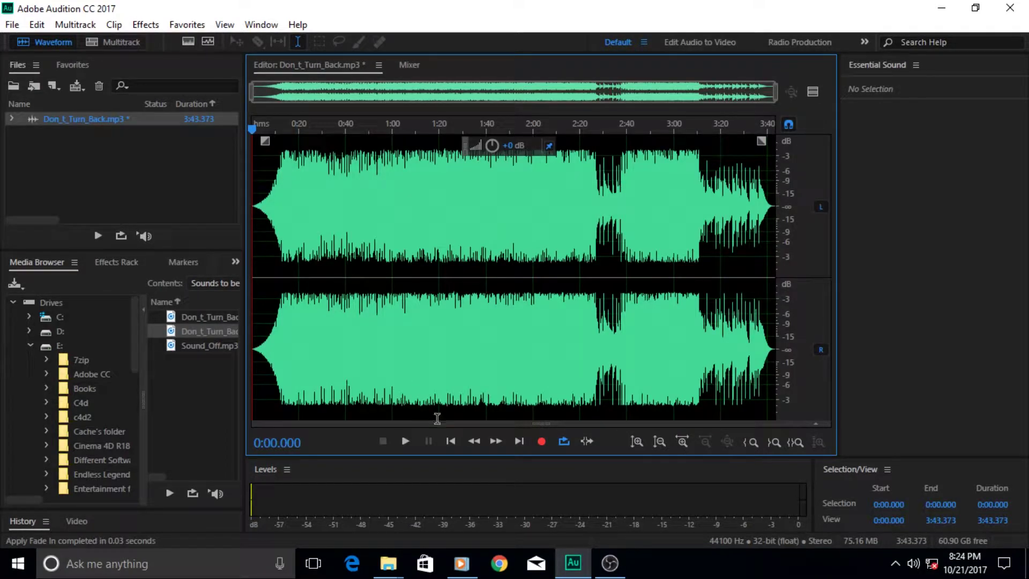
click(404, 443)
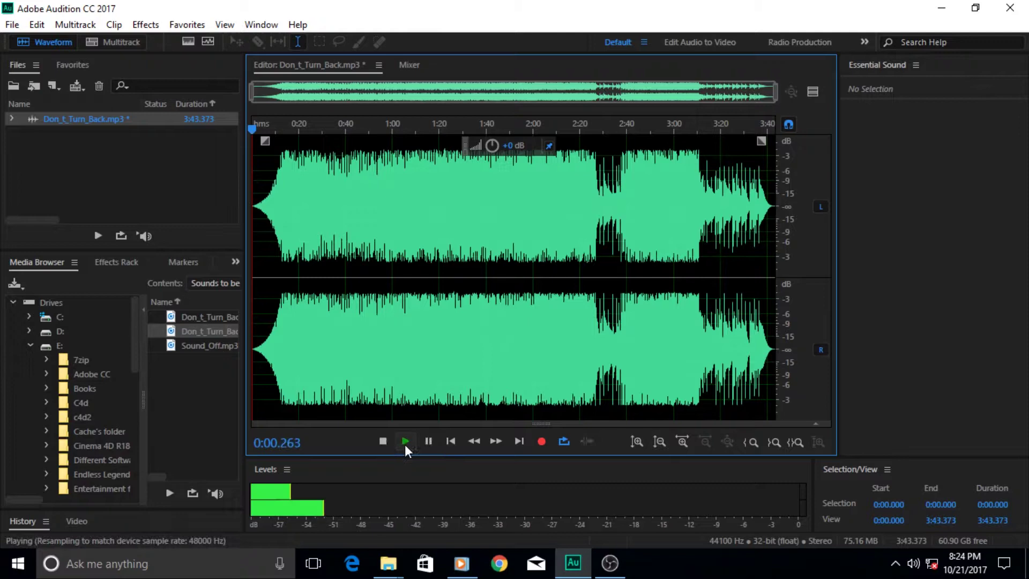
click(429, 441)
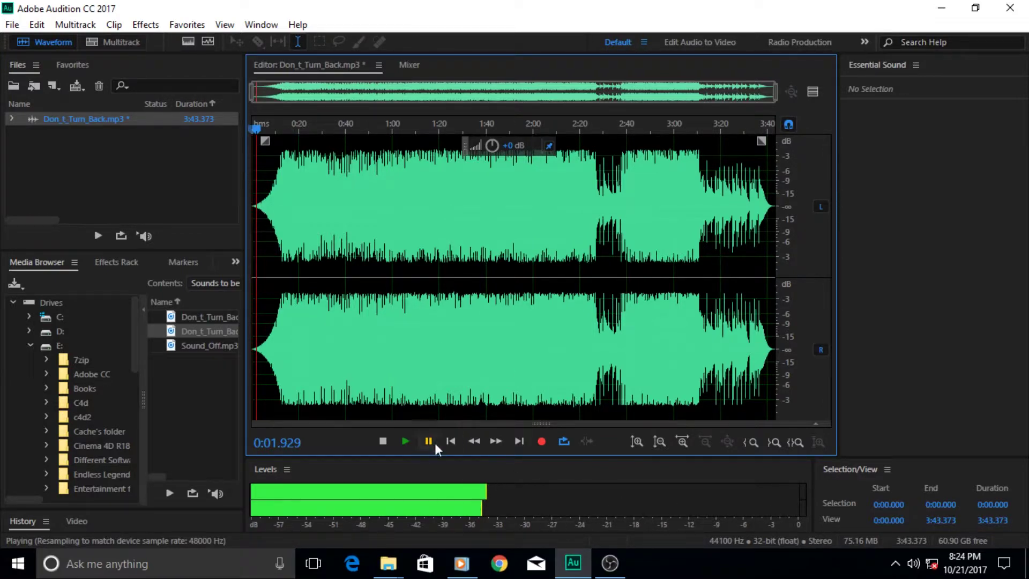
click(407, 441)
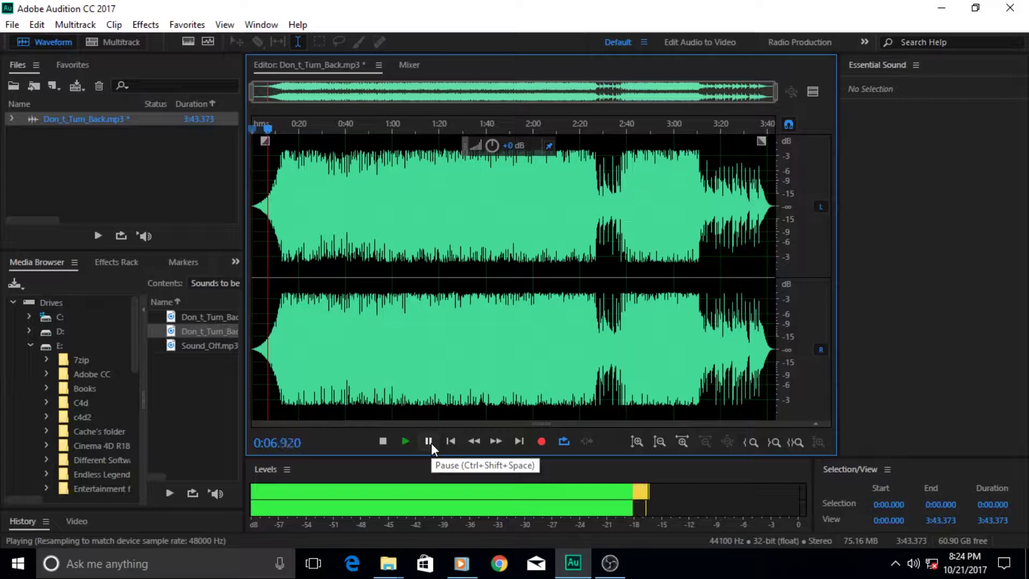
click(432, 445)
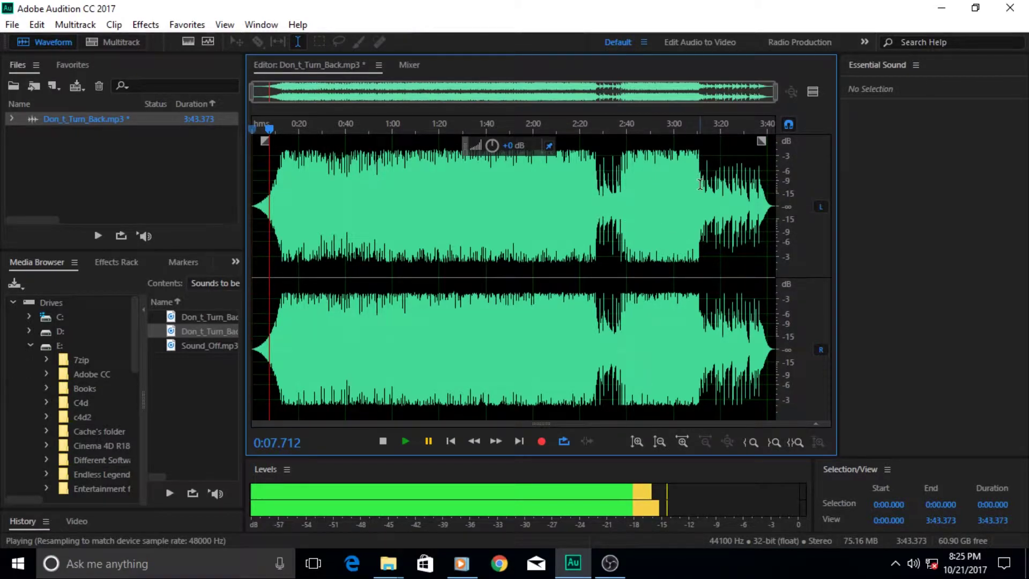
- Delete the song's ending from 3:11.233 onward and start shaping a fade-out
drag(699, 183, 756, 219)
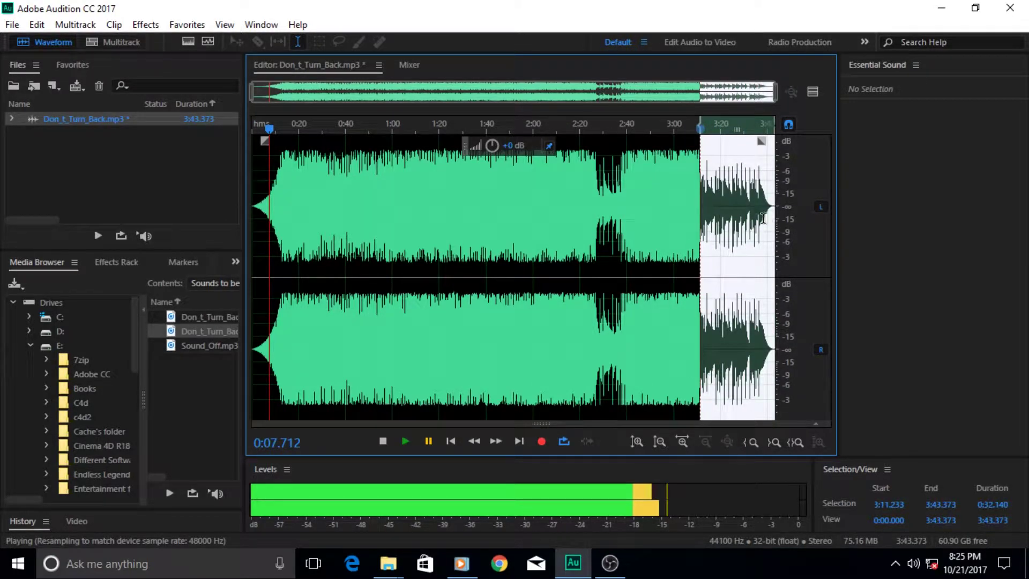
key(Delete)
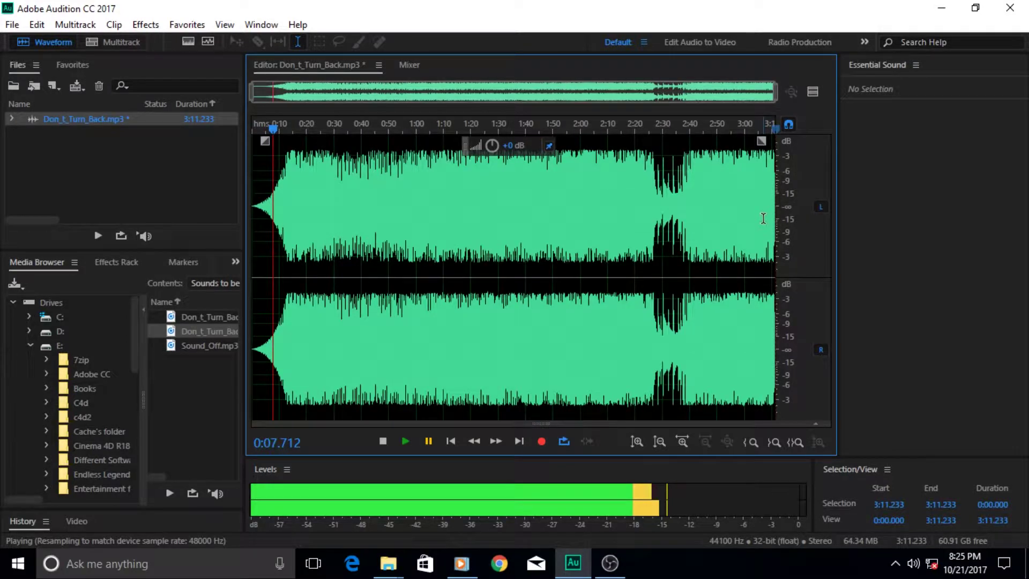
drag(761, 141, 733, 198)
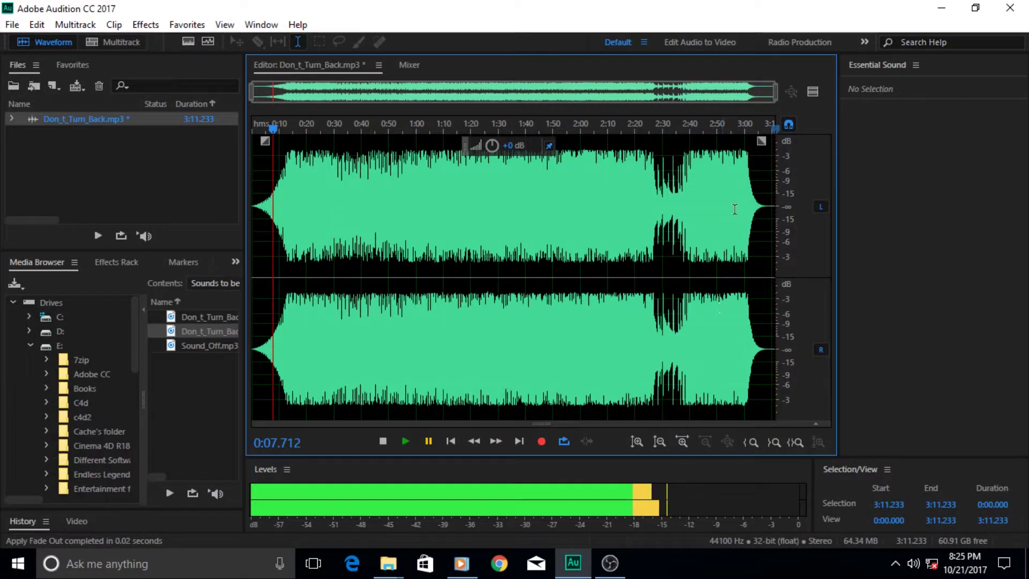
- Play the song from about 3:00 to check the ending, then undo the fades and trim
click(746, 126)
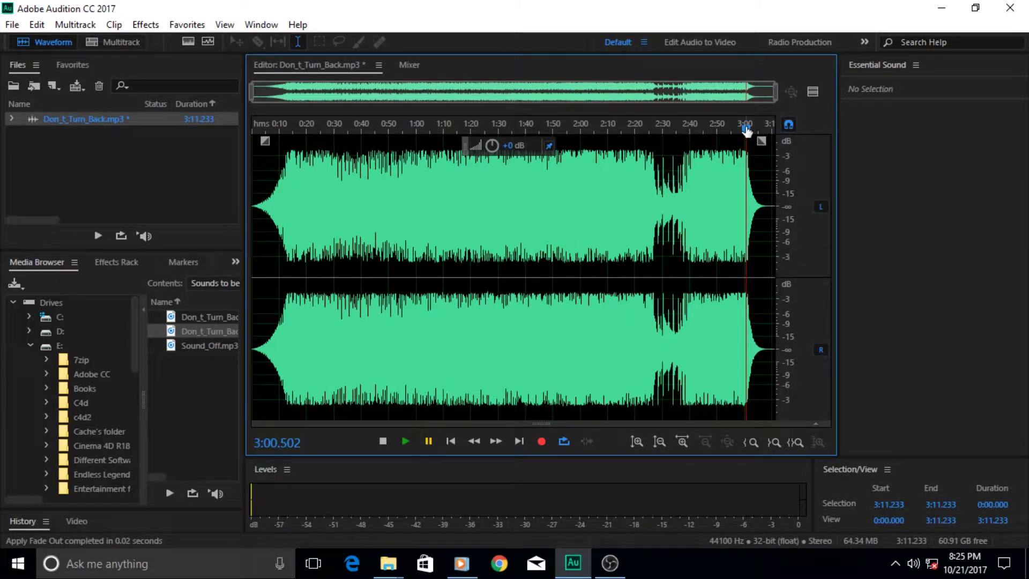
click(745, 129)
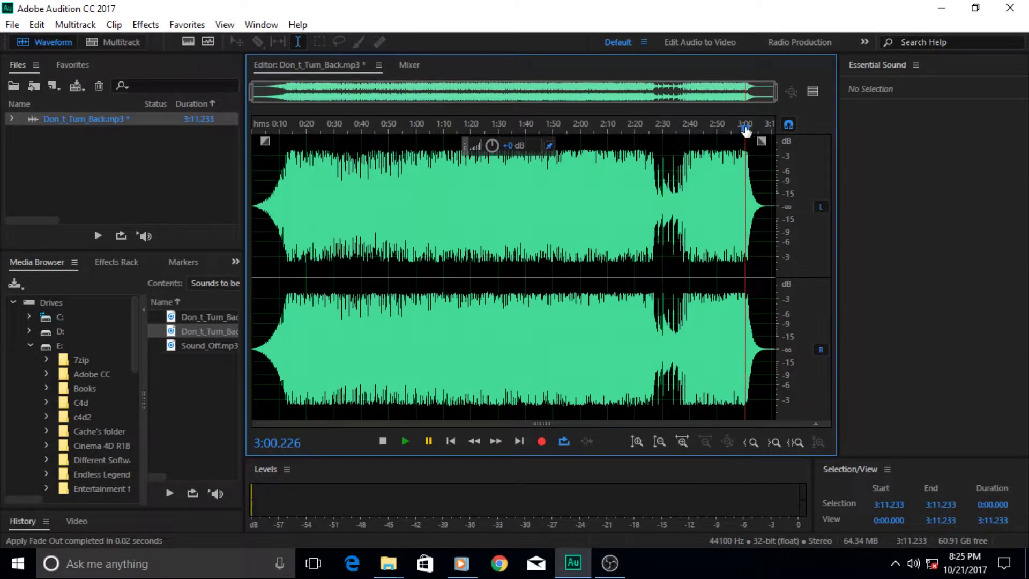
click(404, 445)
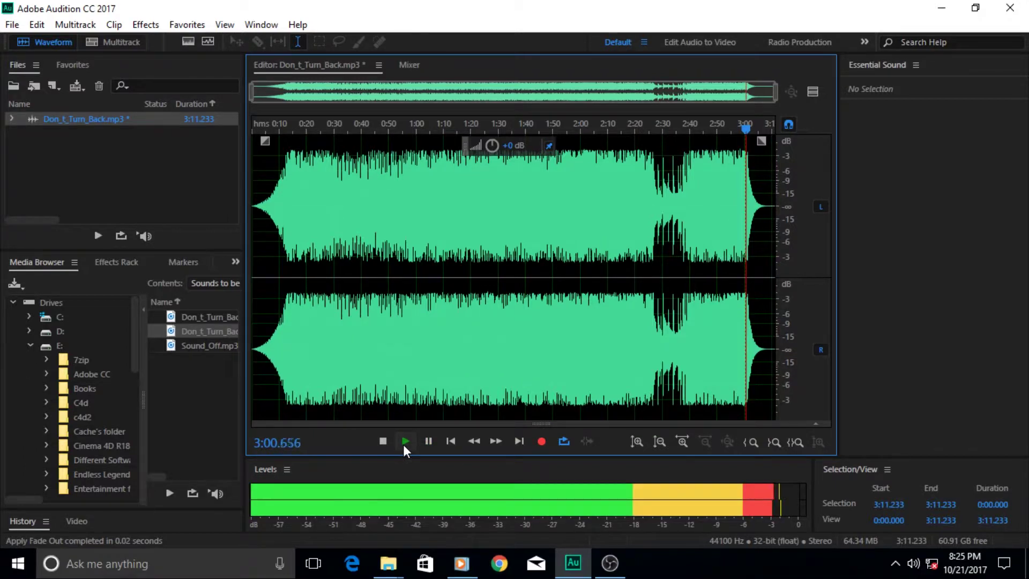
click(434, 445)
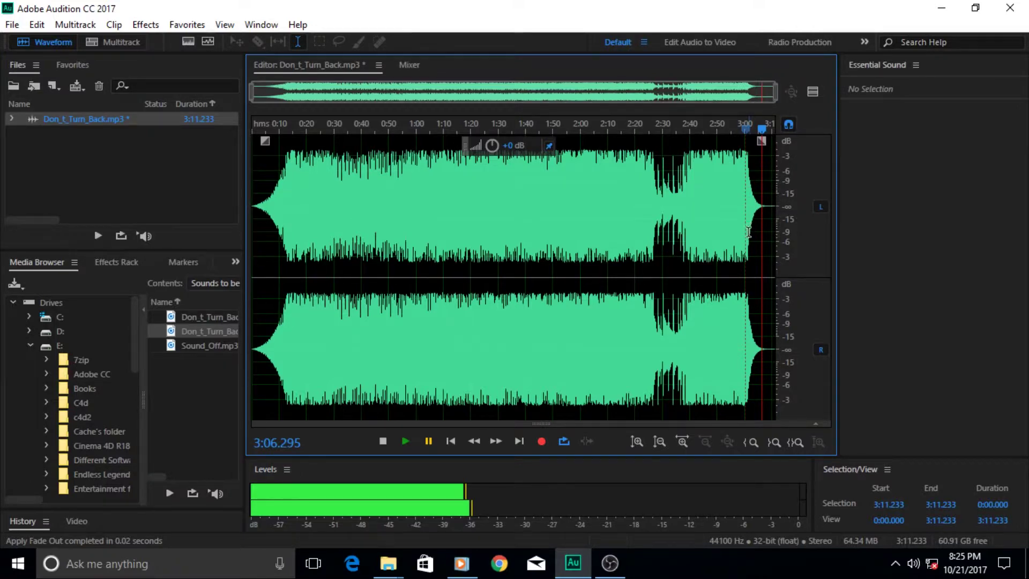
key(ctrl+z)
key(ctrl+z)
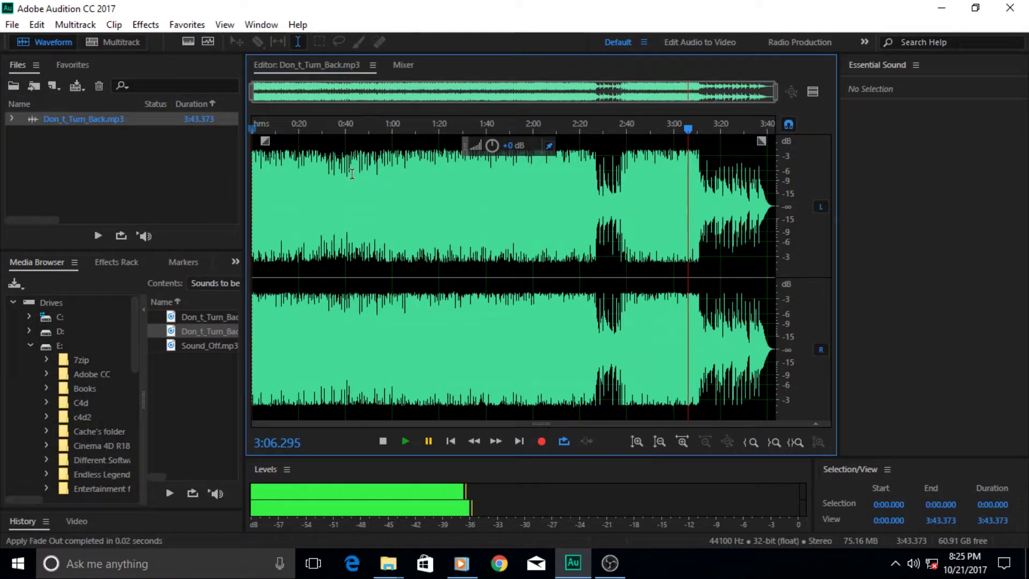
- Open Fade Envelope with the Bell Curve preset and move its dialog aside to view the curve
click(150, 27)
mouse_move(211, 206)
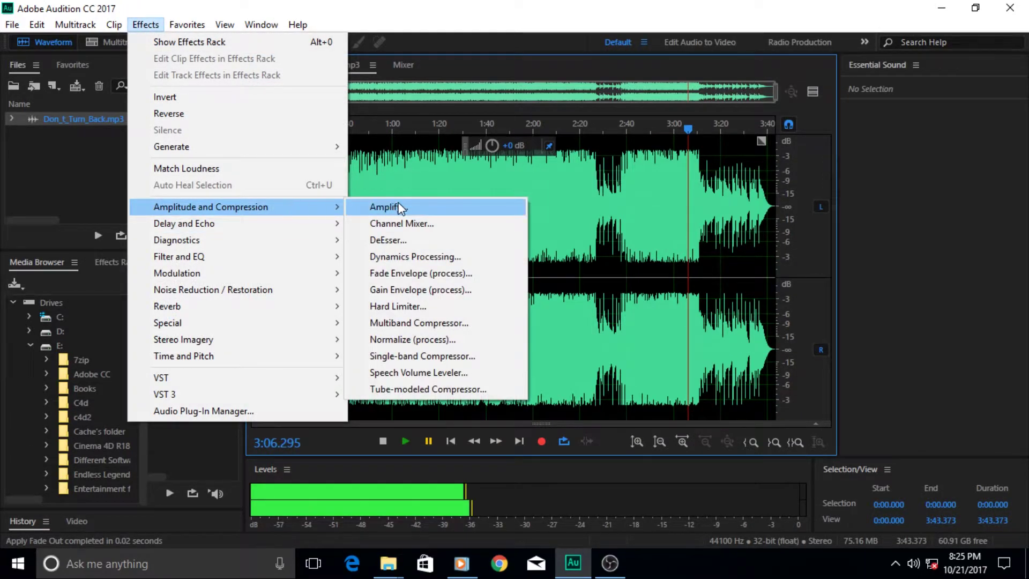
click(408, 274)
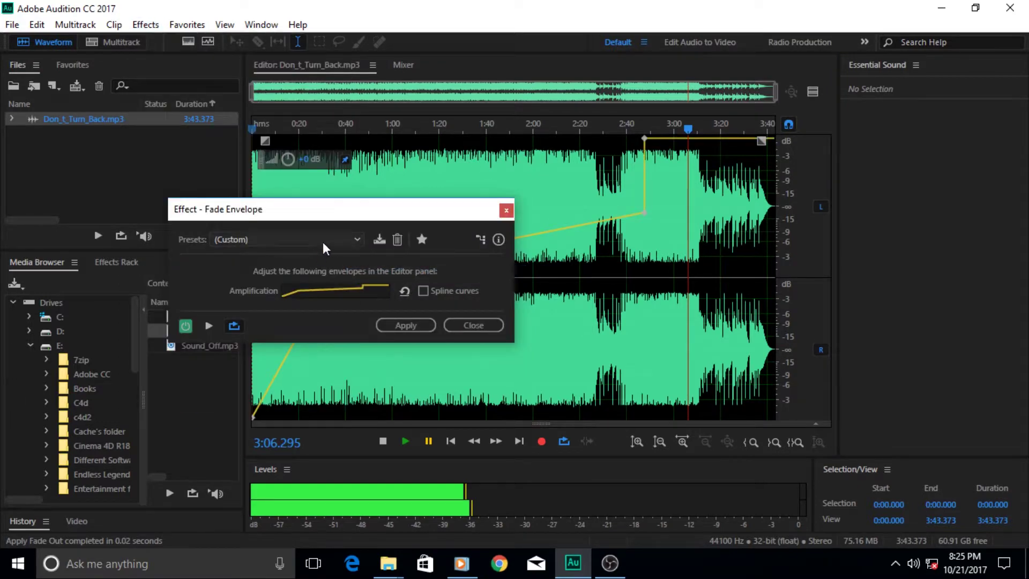
click(355, 241)
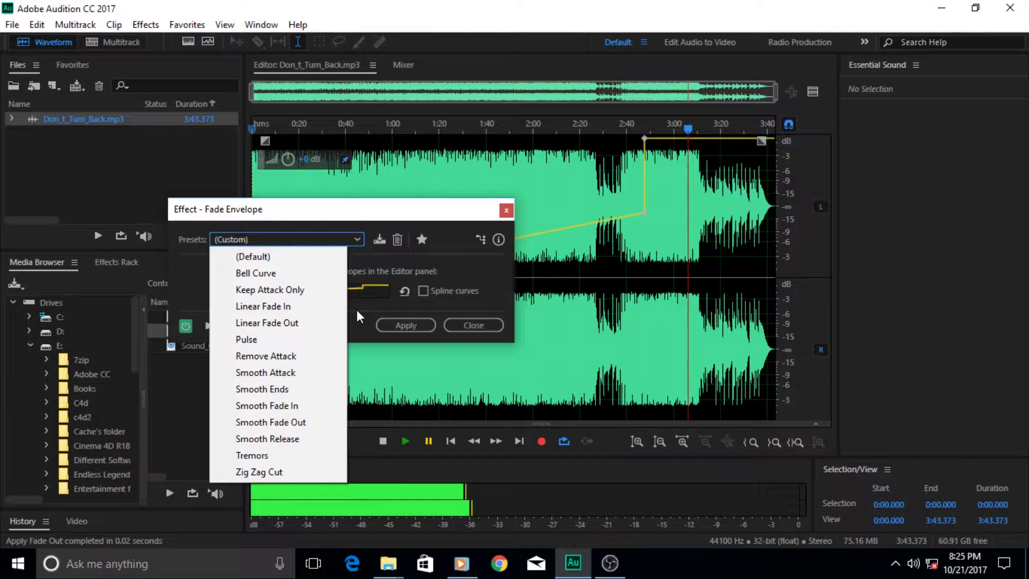
click(284, 258)
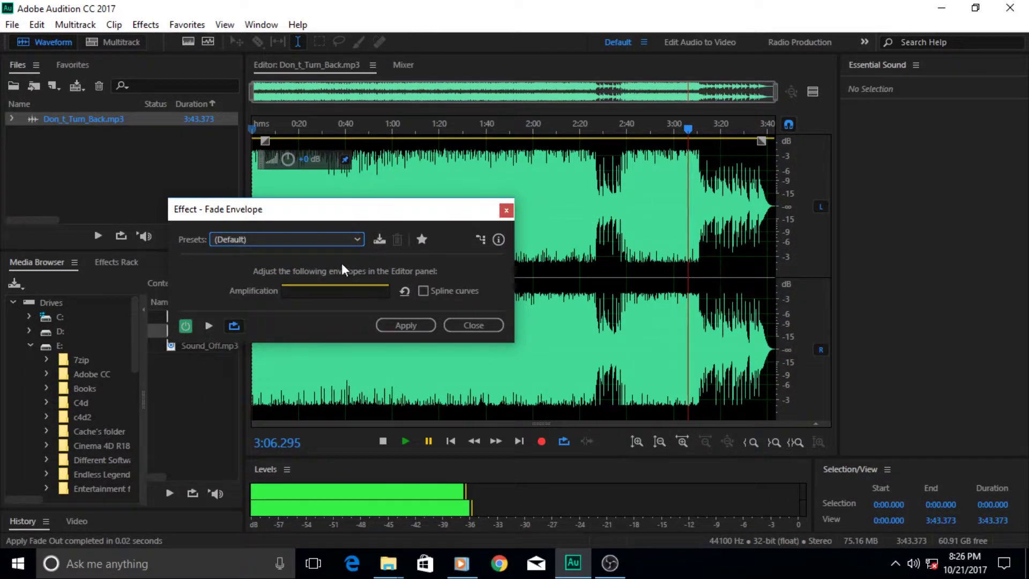
click(361, 238)
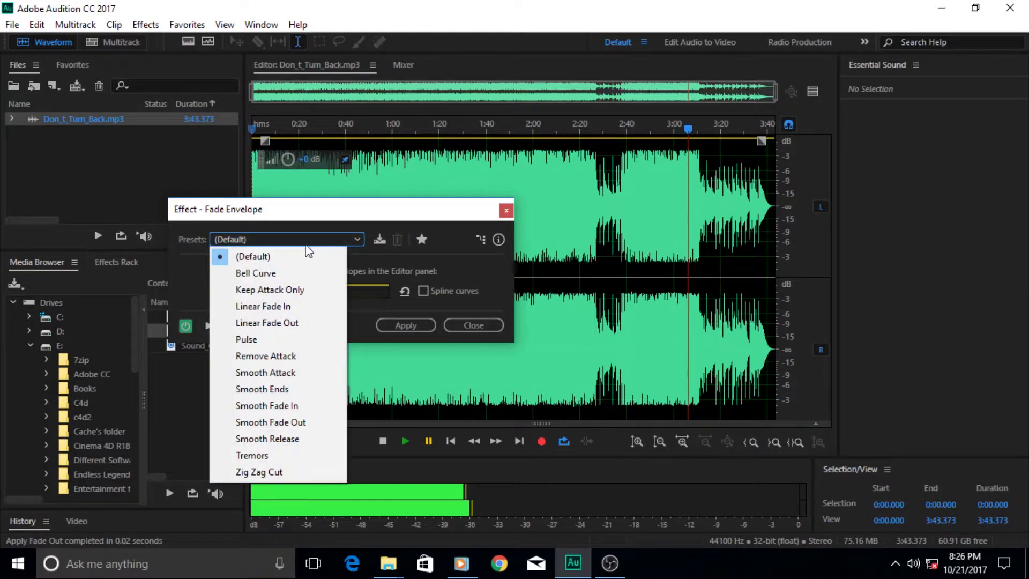
click(271, 276)
drag(338, 209, 114, 298)
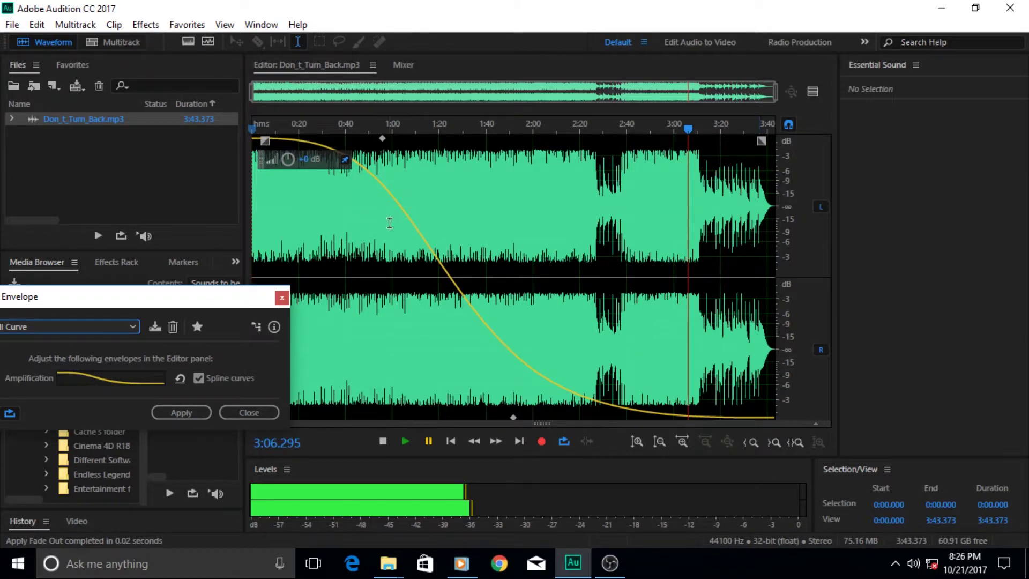
- Apply the Bell Curve fade to the song, then undo it with Ctrl+Z
click(180, 416)
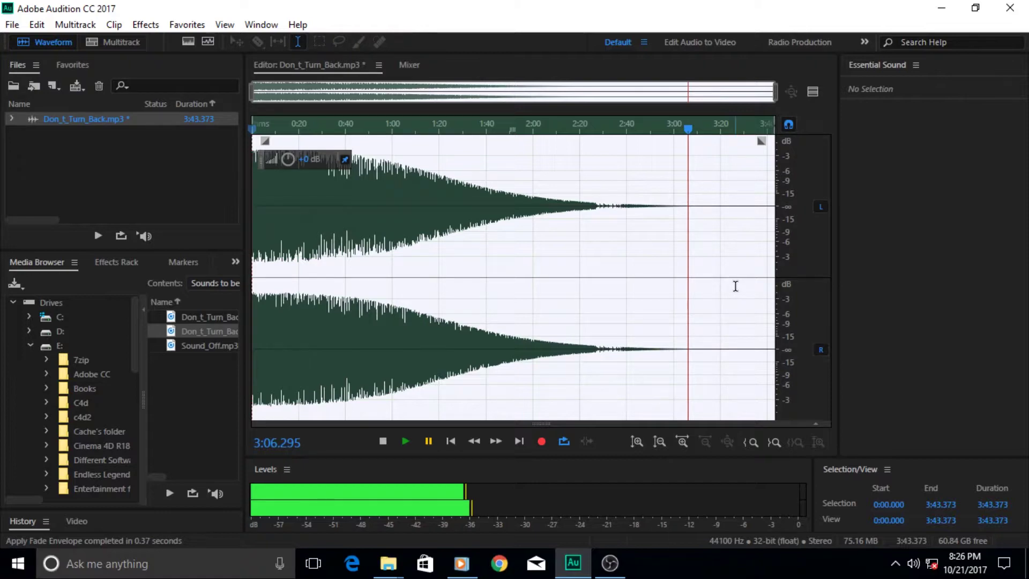
key(ctrl+z)
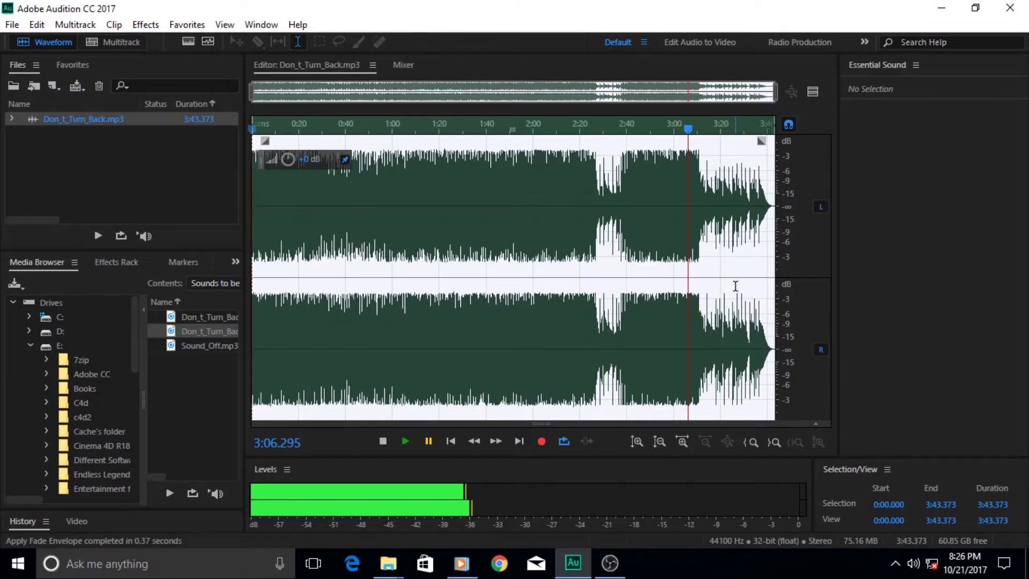
- Reopen Fade Envelope, move its dialog aside, and select 0:00–0:10.606 of the song
click(143, 24)
mouse_move(210, 207)
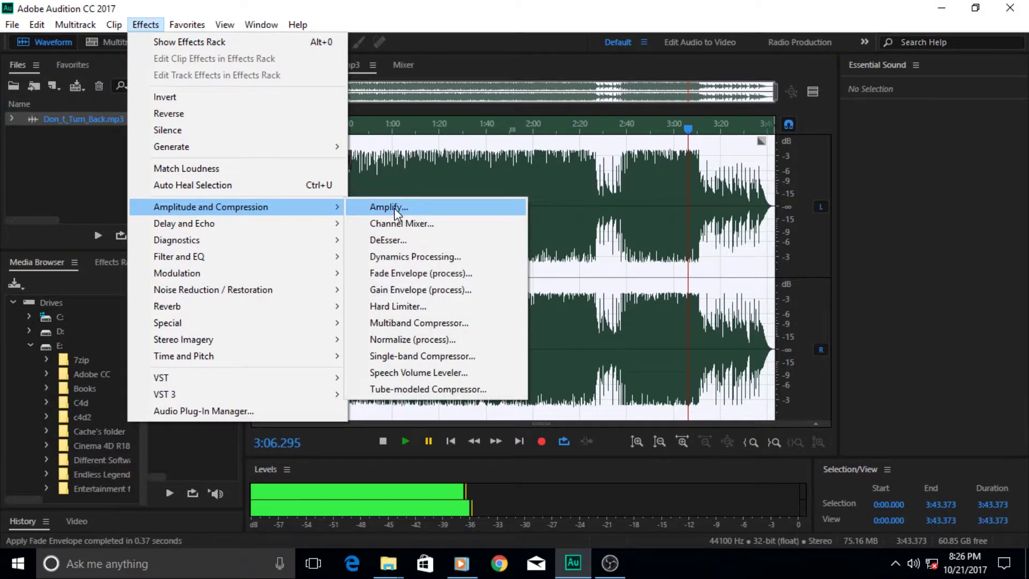
click(432, 274)
drag(224, 304, 421, 282)
click(258, 304)
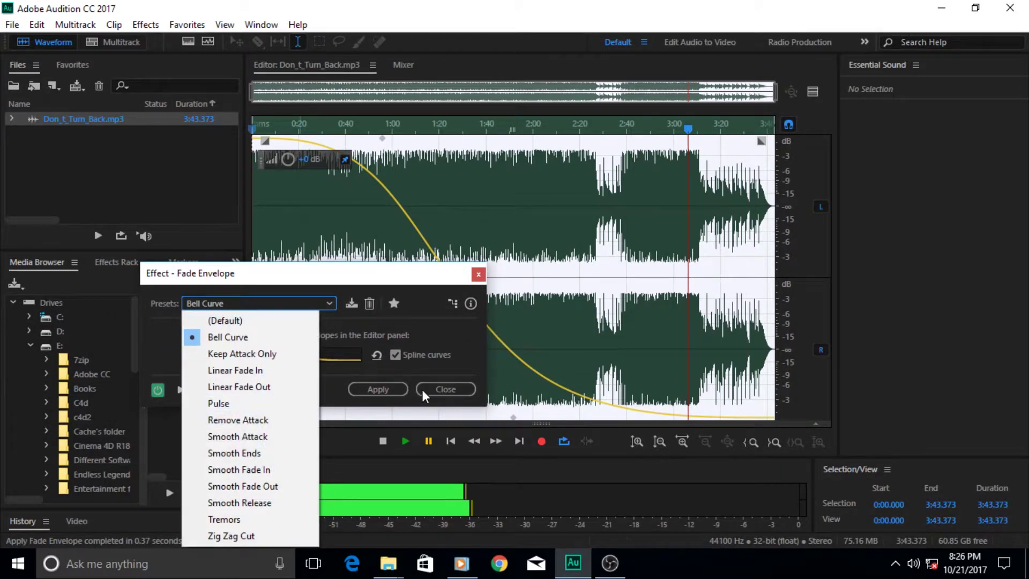
mouse_move(408, 279)
mouse_down()
mouse_move(299, 266)
mouse_move(809, 198)
mouse_up()
click(588, 212)
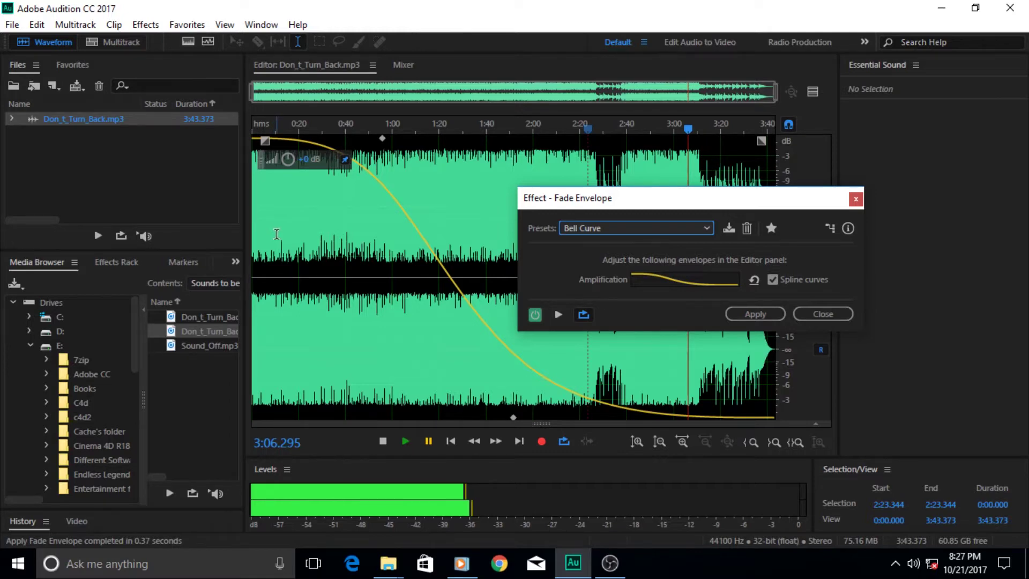
drag(277, 234, 232, 255)
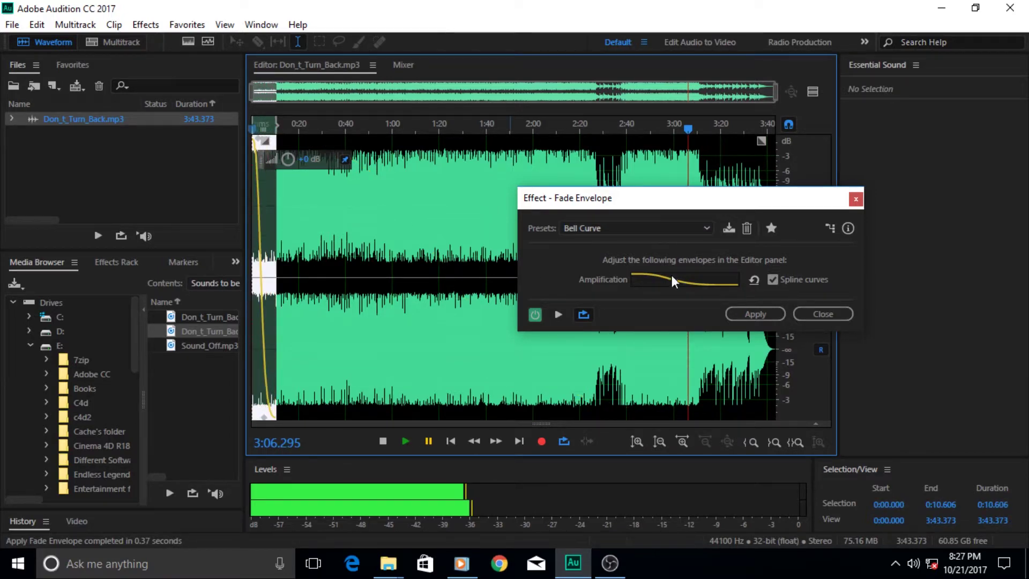
- Load the Smooth Fade In preset and toggle Spline curves off and back on
click(707, 229)
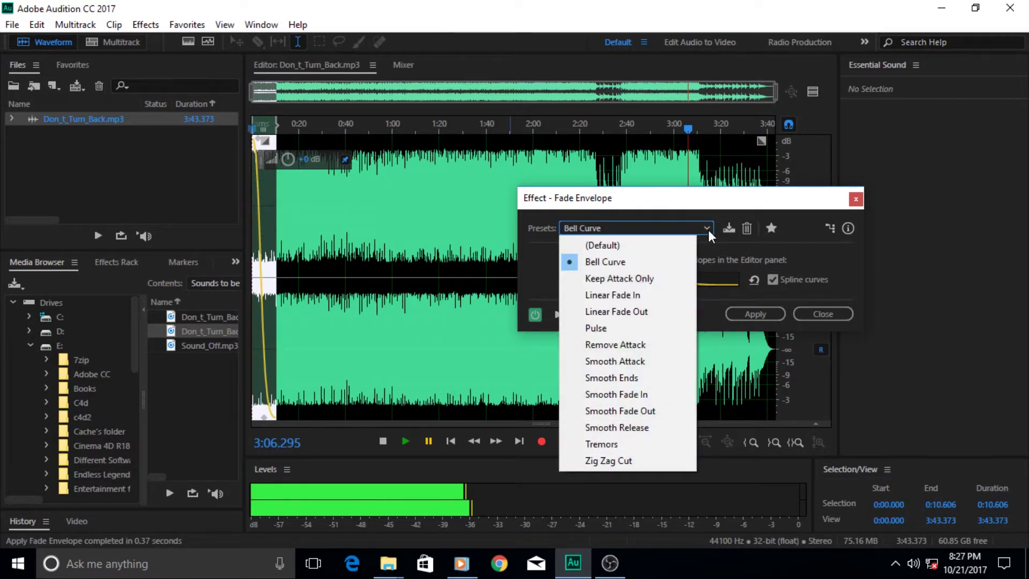
click(641, 395)
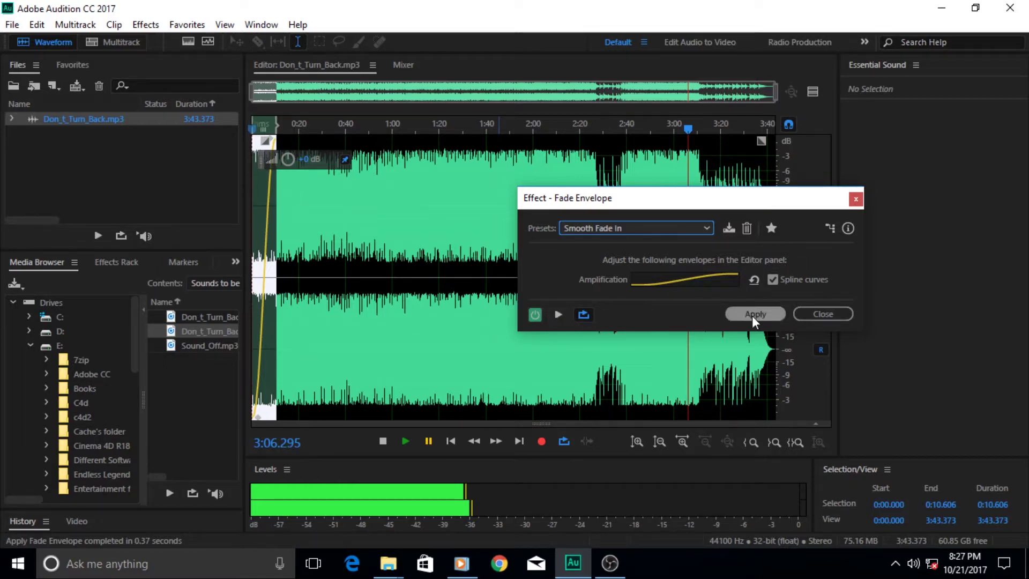
click(772, 279)
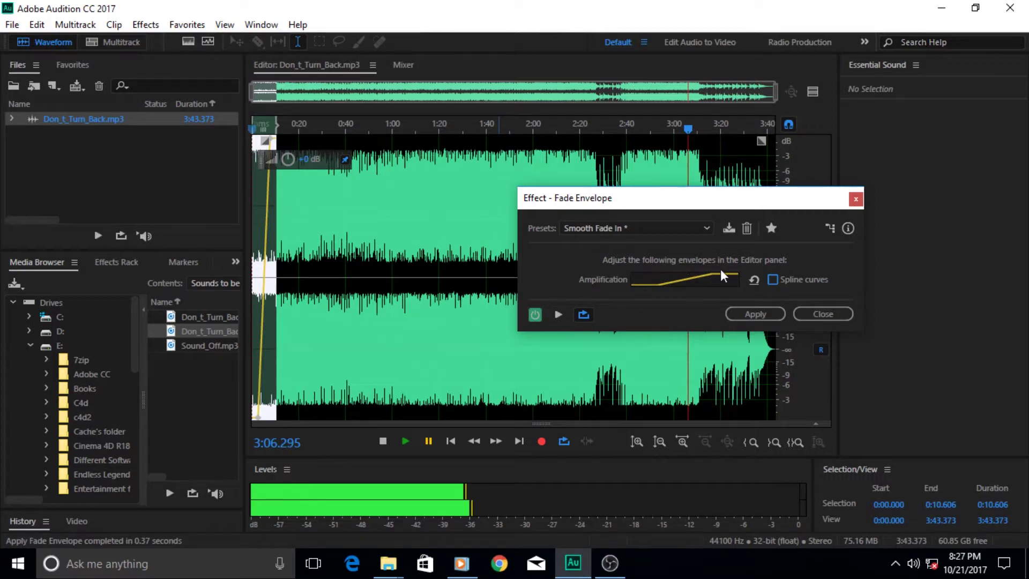
click(774, 279)
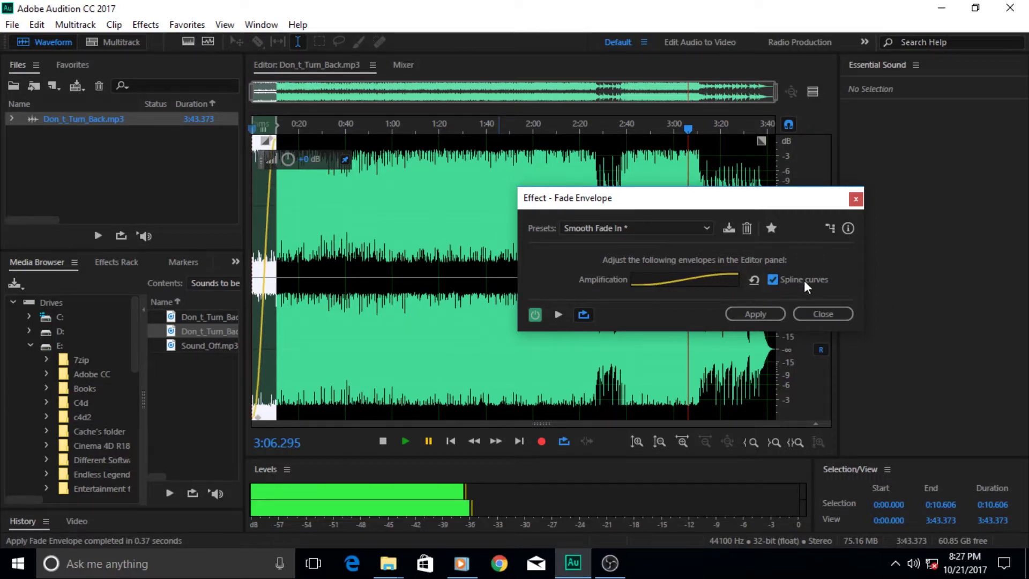
- Apply the smooth fade-in, then play from 0:00 and pause around 4.7 seconds
click(751, 314)
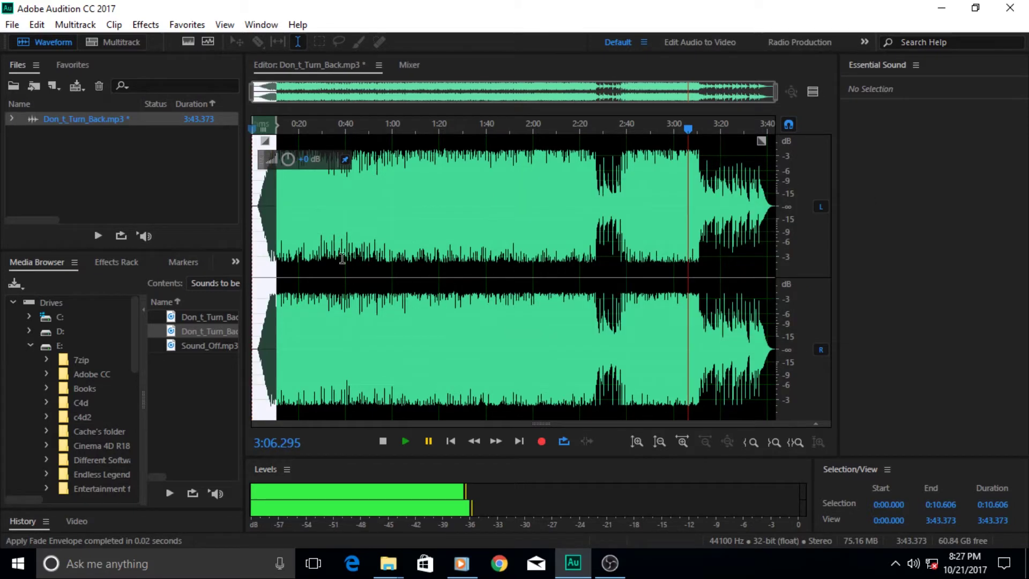
click(283, 213)
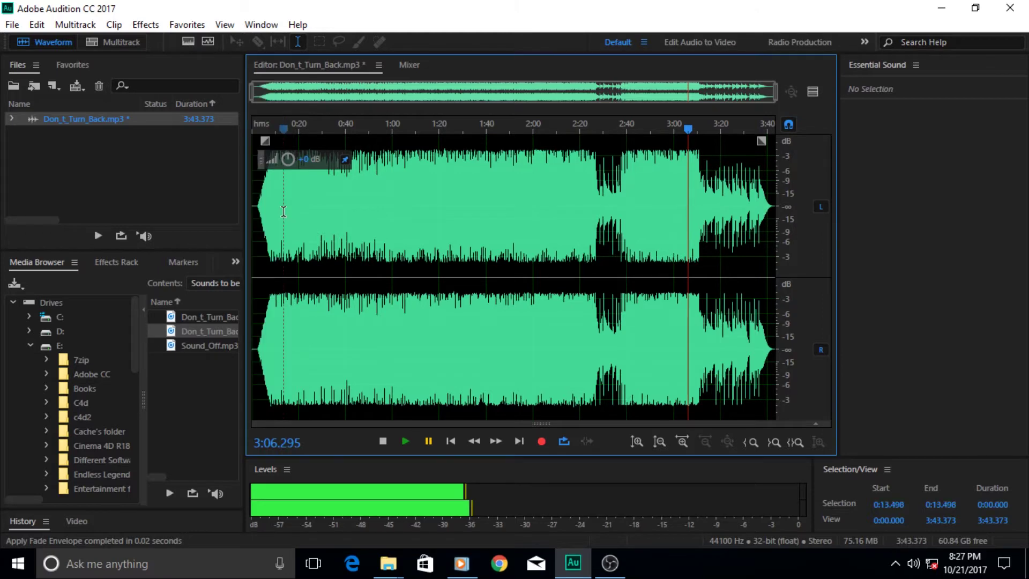
drag(285, 131, 236, 141)
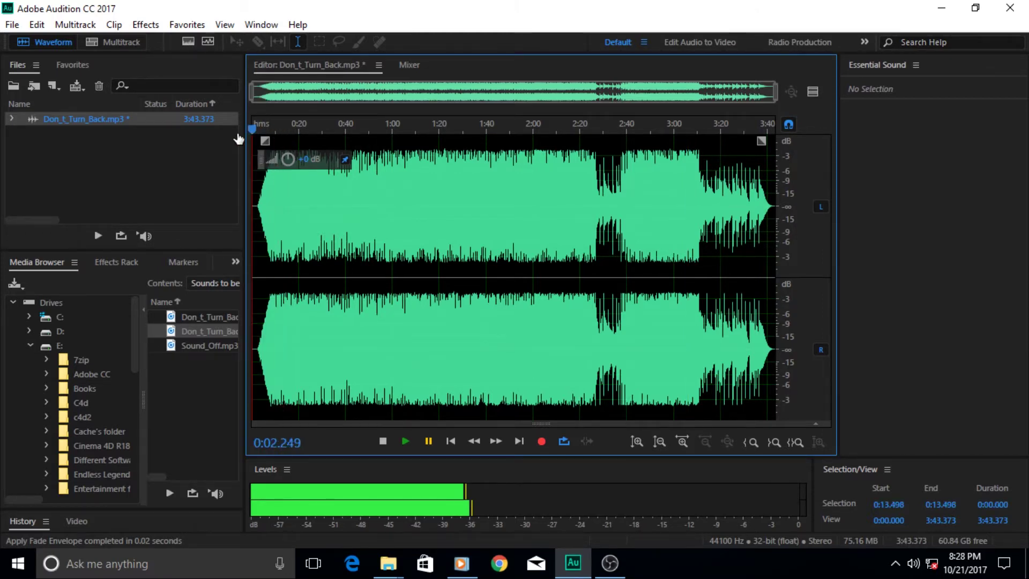
click(404, 441)
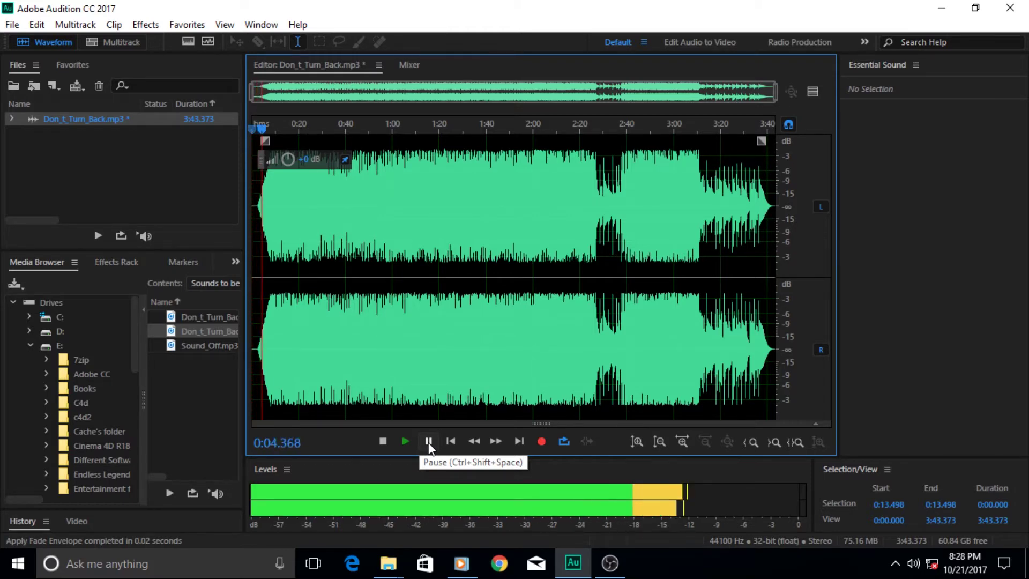
click(428, 442)
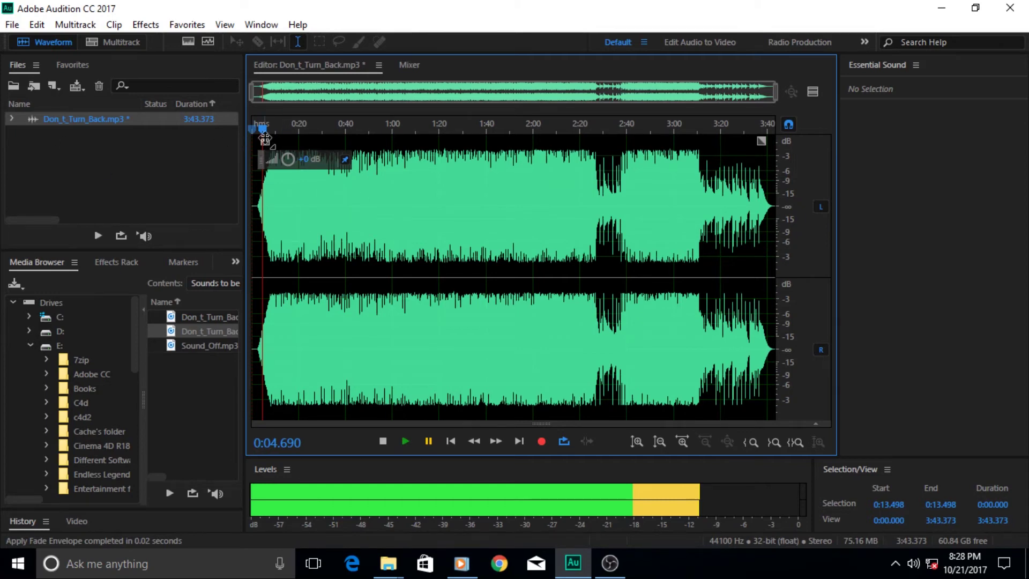
- Dismiss the Effects menu, minimize Audition from the taskbar, and refresh the desktop
click(146, 25)
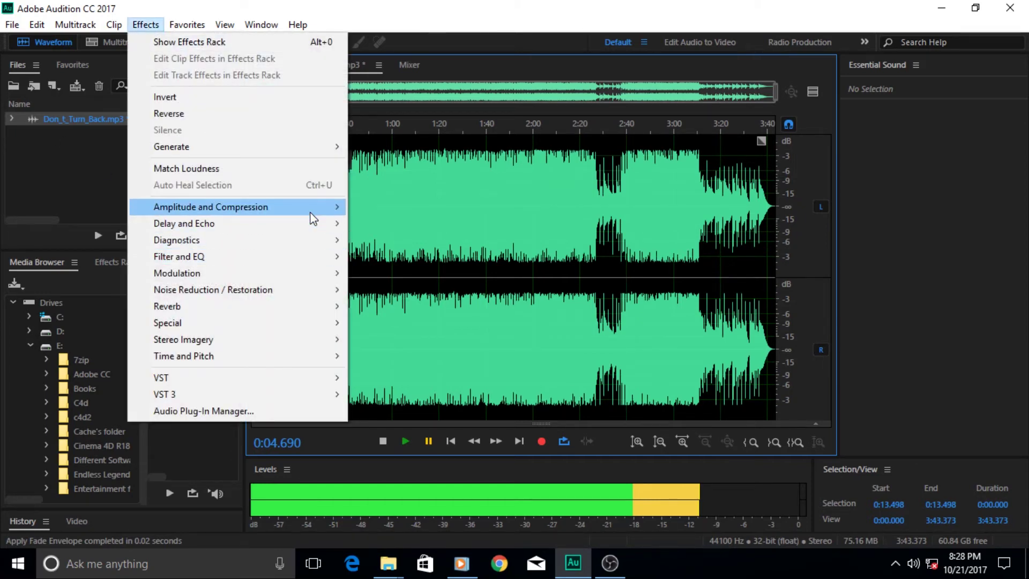
mouse_move(211, 207)
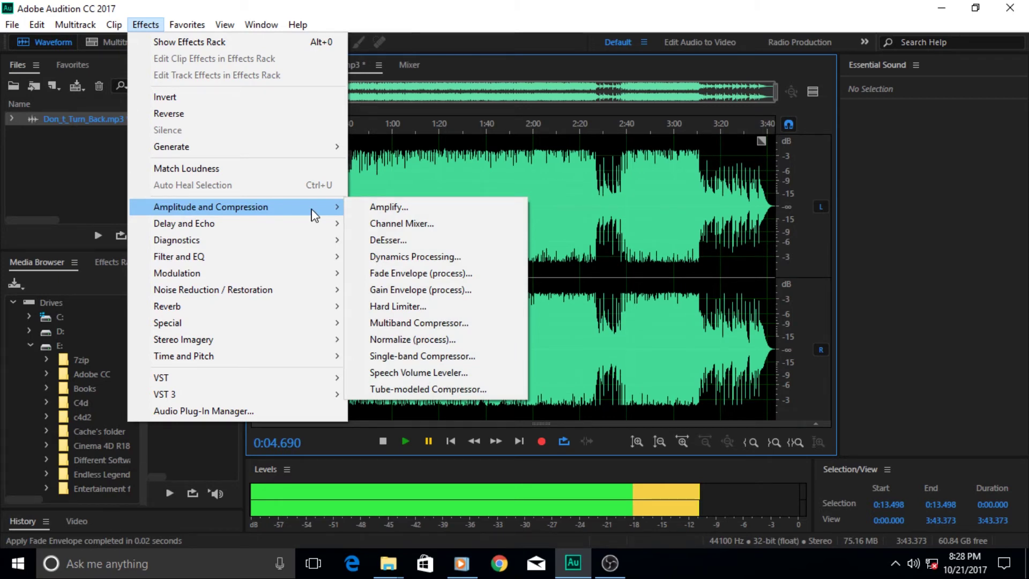
click(396, 18)
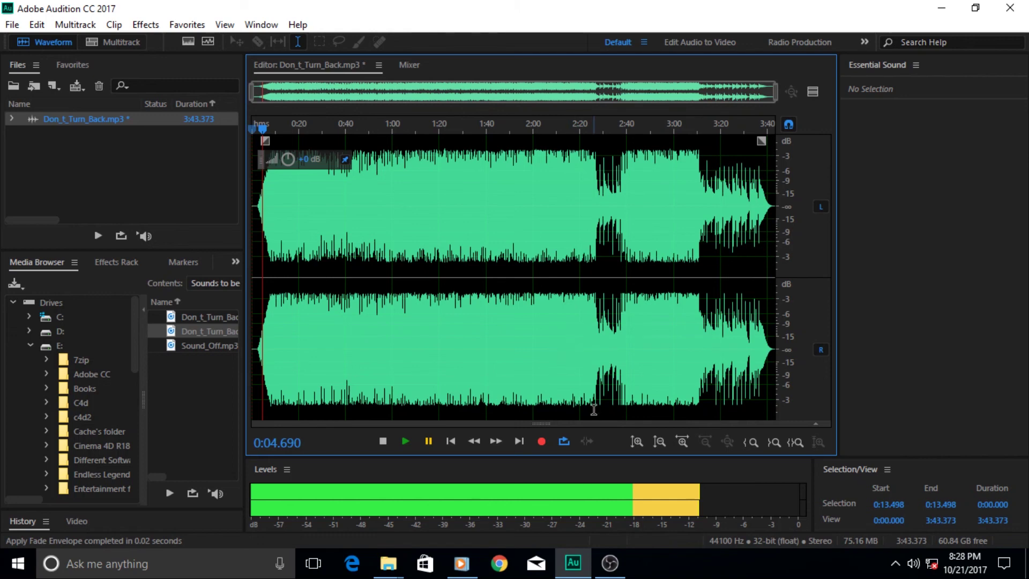
click(573, 563)
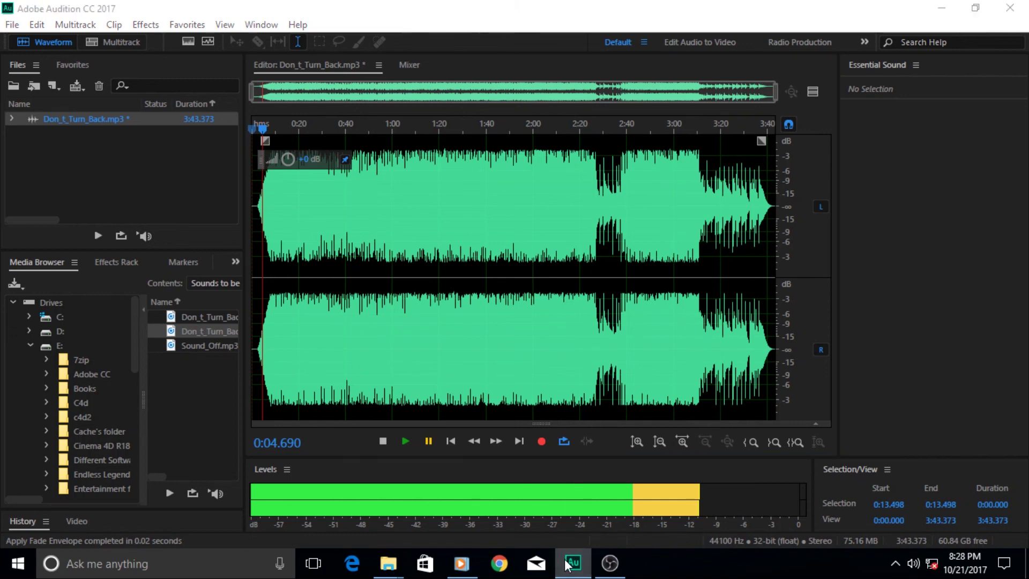
right_click(412, 192)
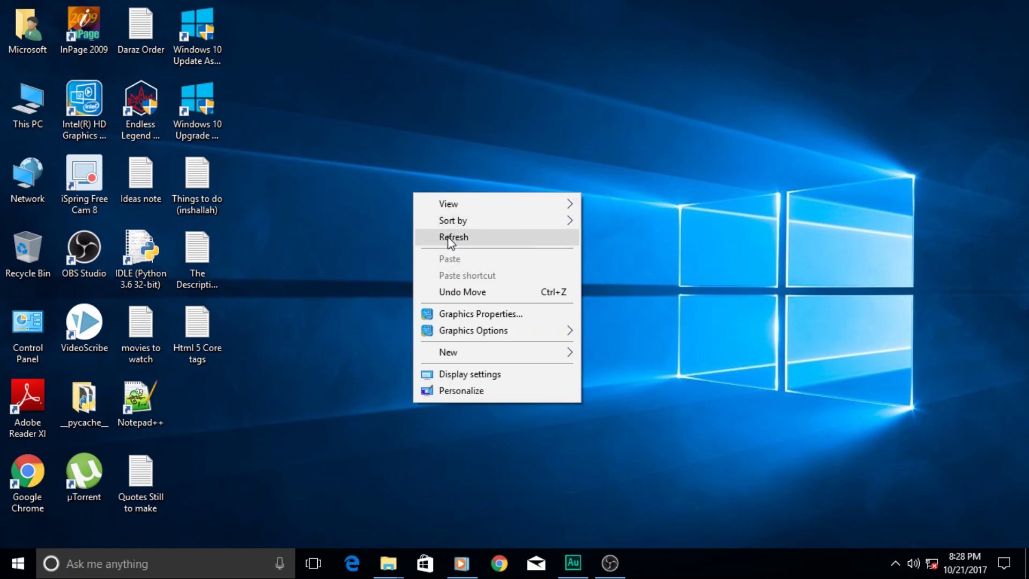